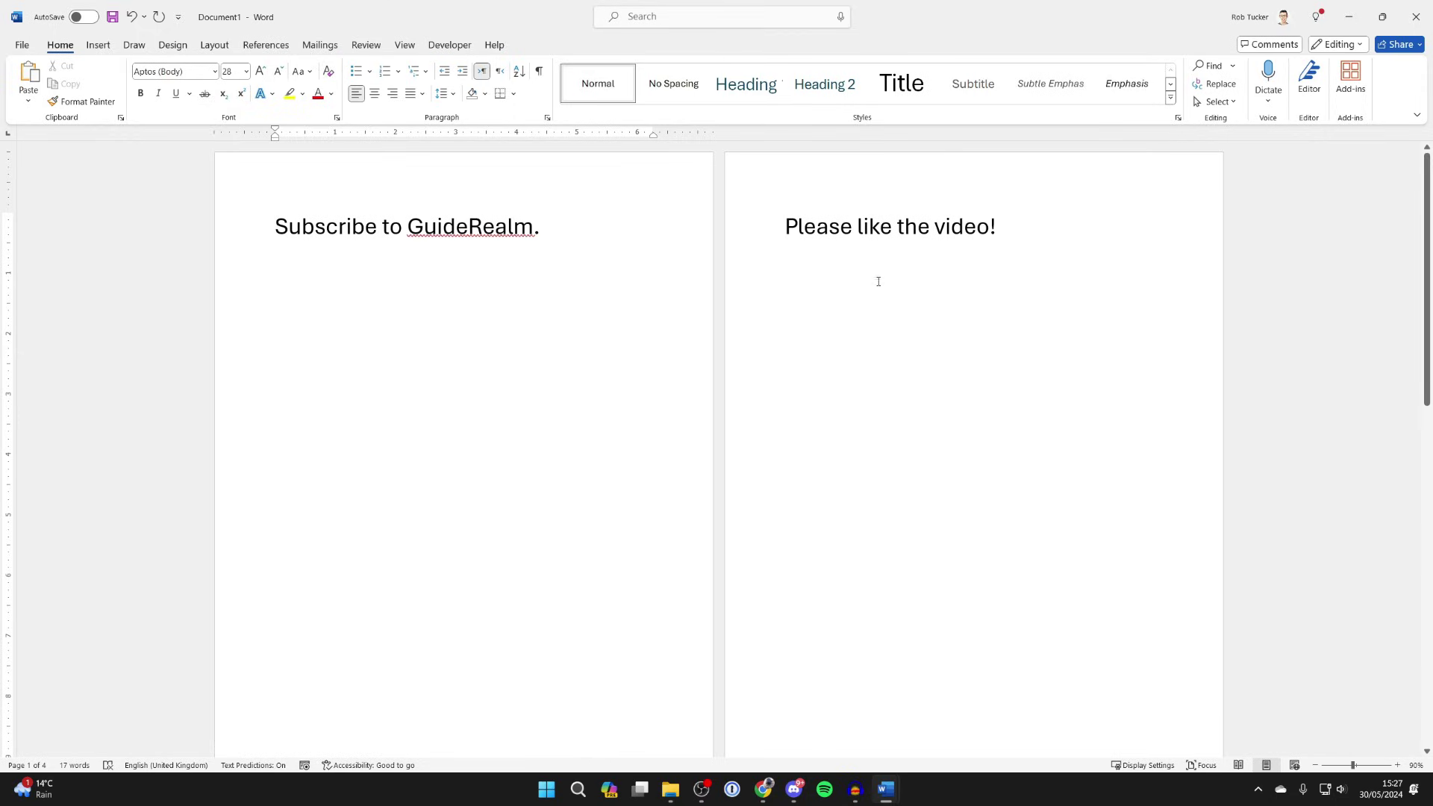
- Insert Next Page section breaks before page 2's text and before 'Check out the channel for more.'
{"action": "left_click", "coordinate": [787, 224]}
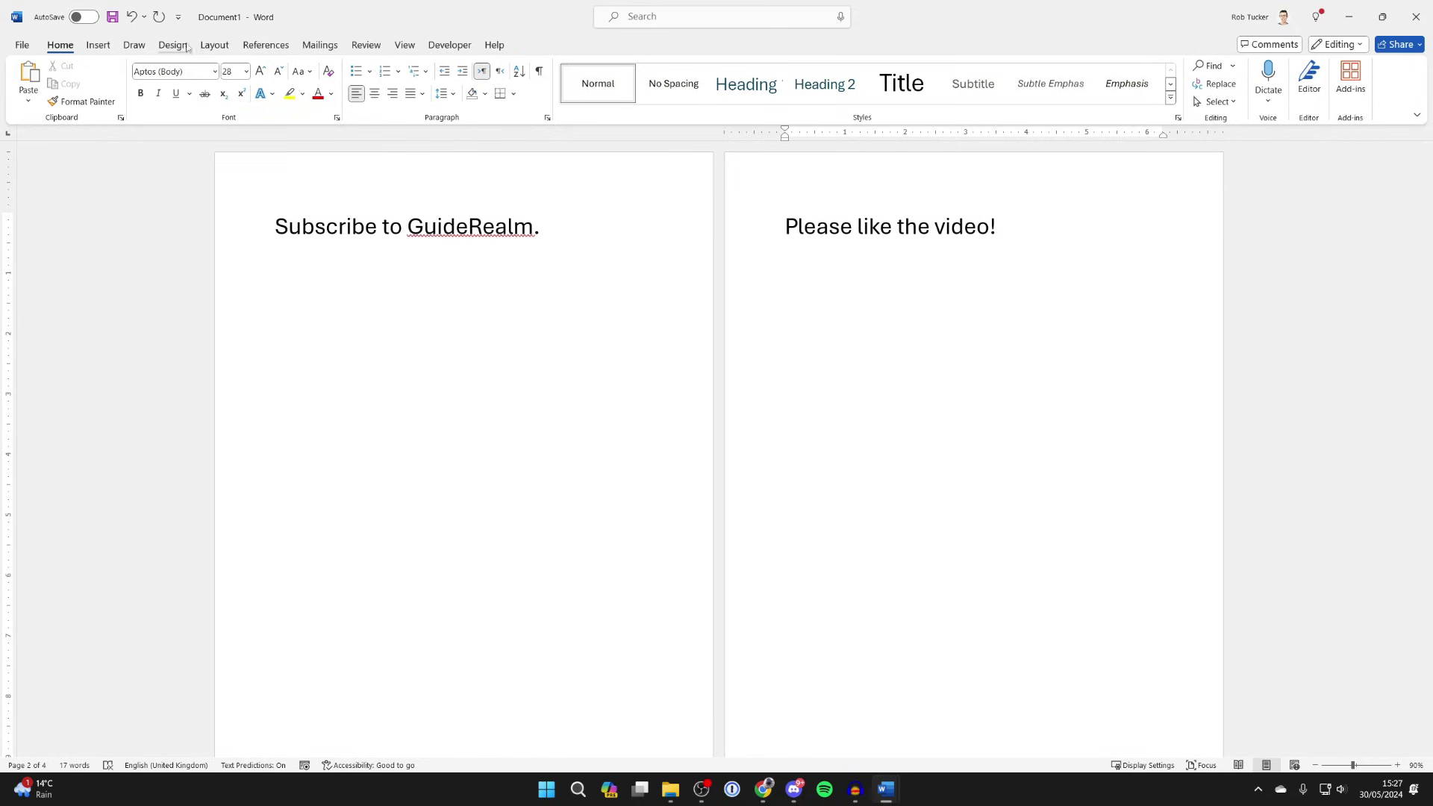
{"action": "left_click", "coordinate": [216, 45]}
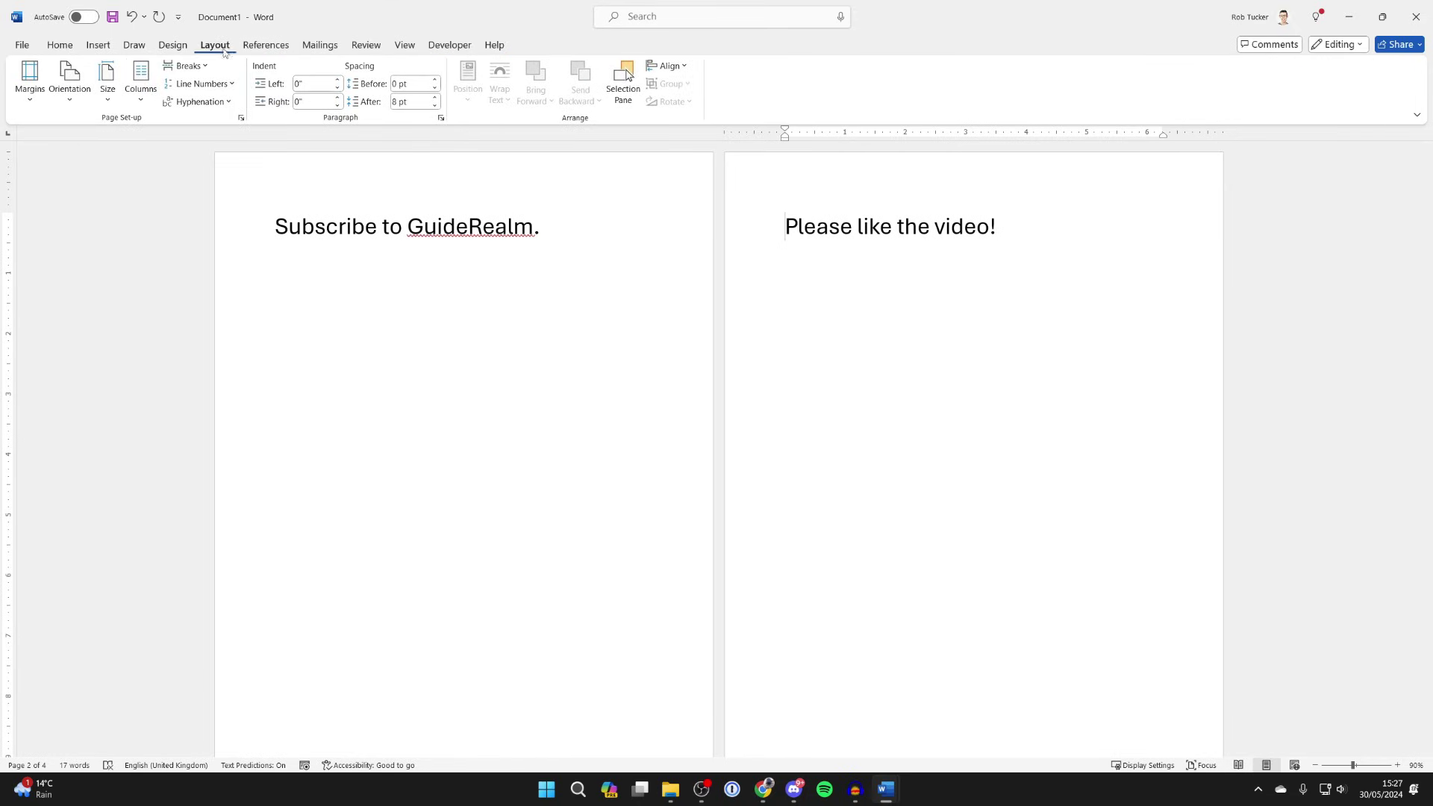
{"action": "left_click", "coordinate": [198, 67]}
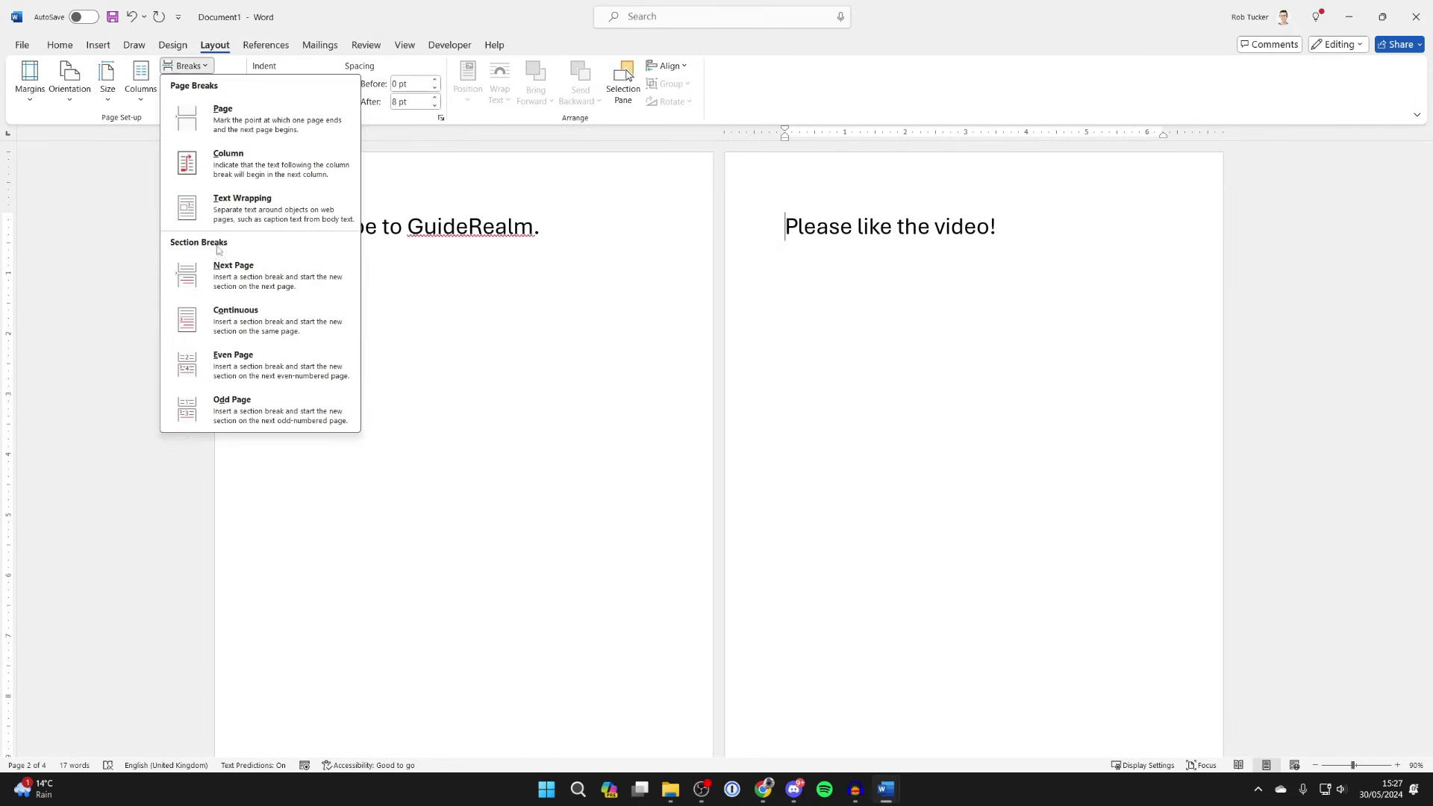
{"action": "left_click", "coordinate": [237, 271]}
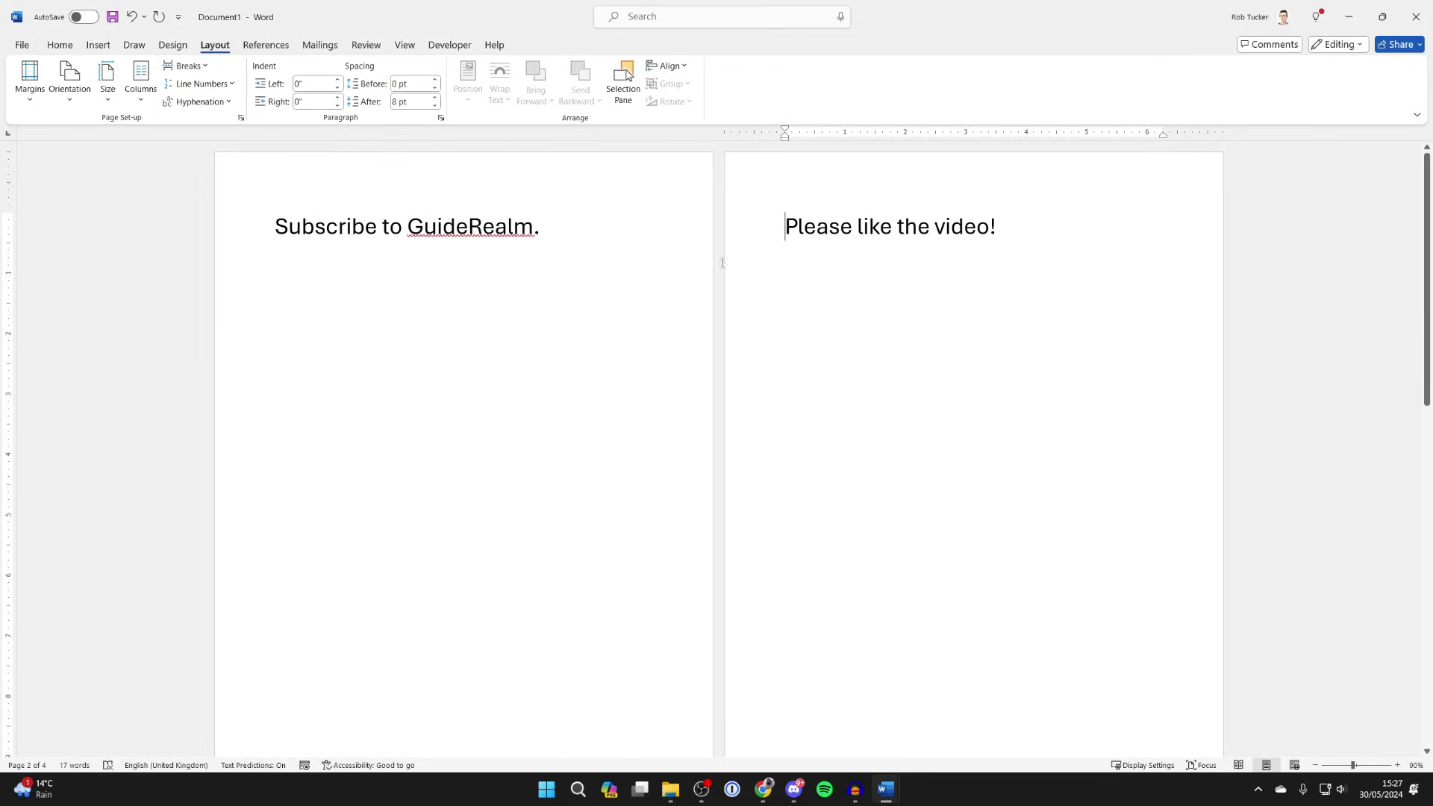
{"action": "scroll", "coordinate": [792, 231], "scroll_direction": "down", "scroll_amount": 5}
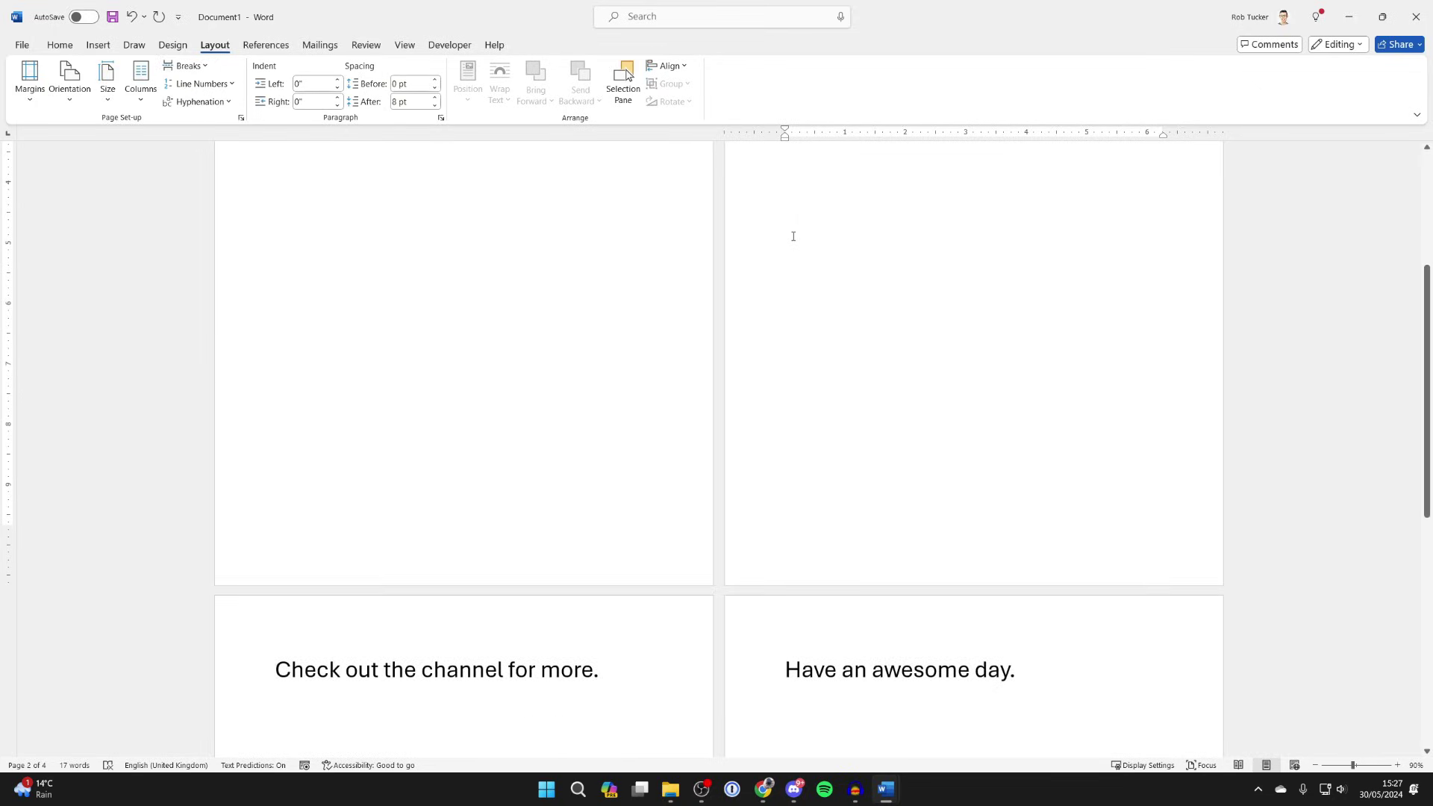
{"action": "left_click", "coordinate": [279, 492]}
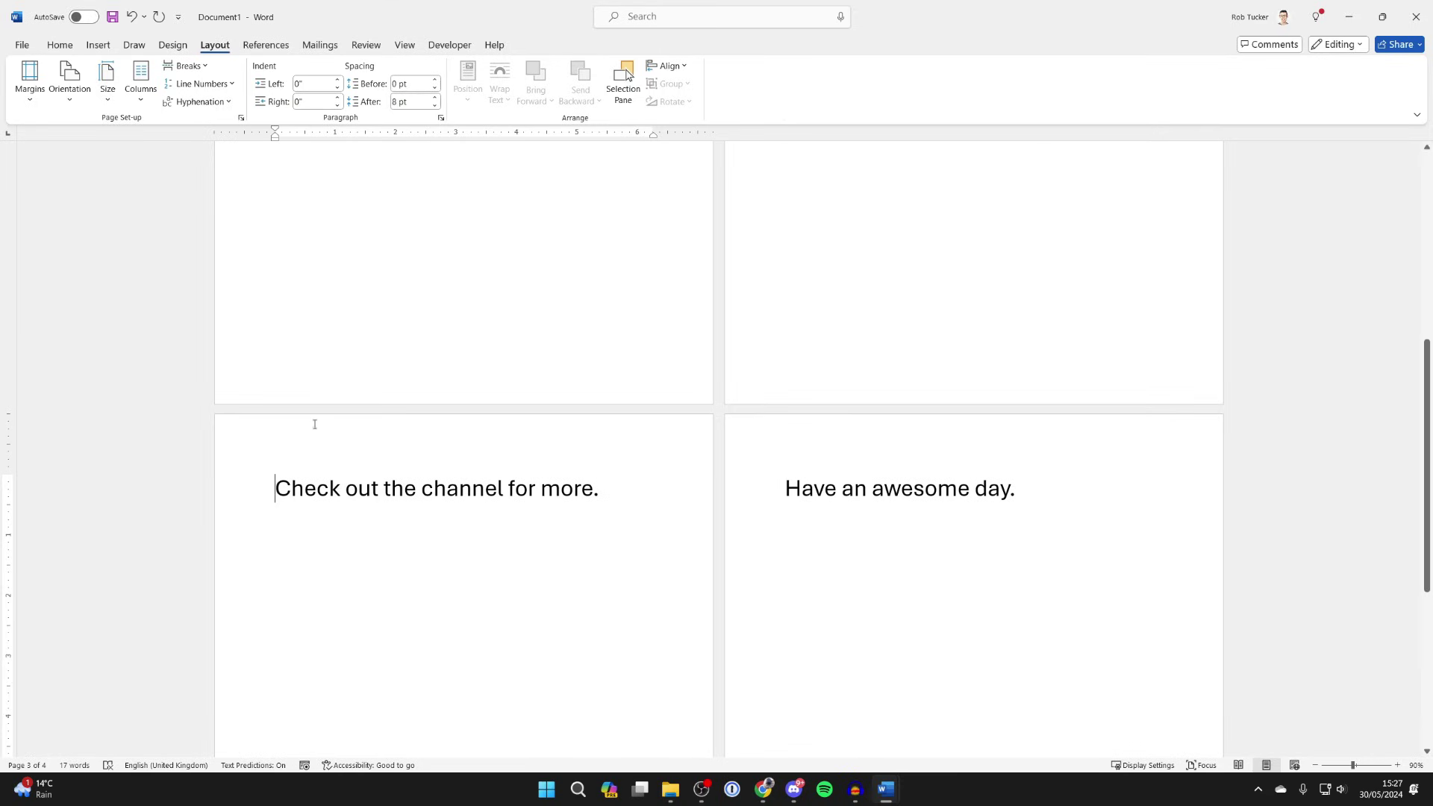
{"action": "left_click", "coordinate": [188, 65]}
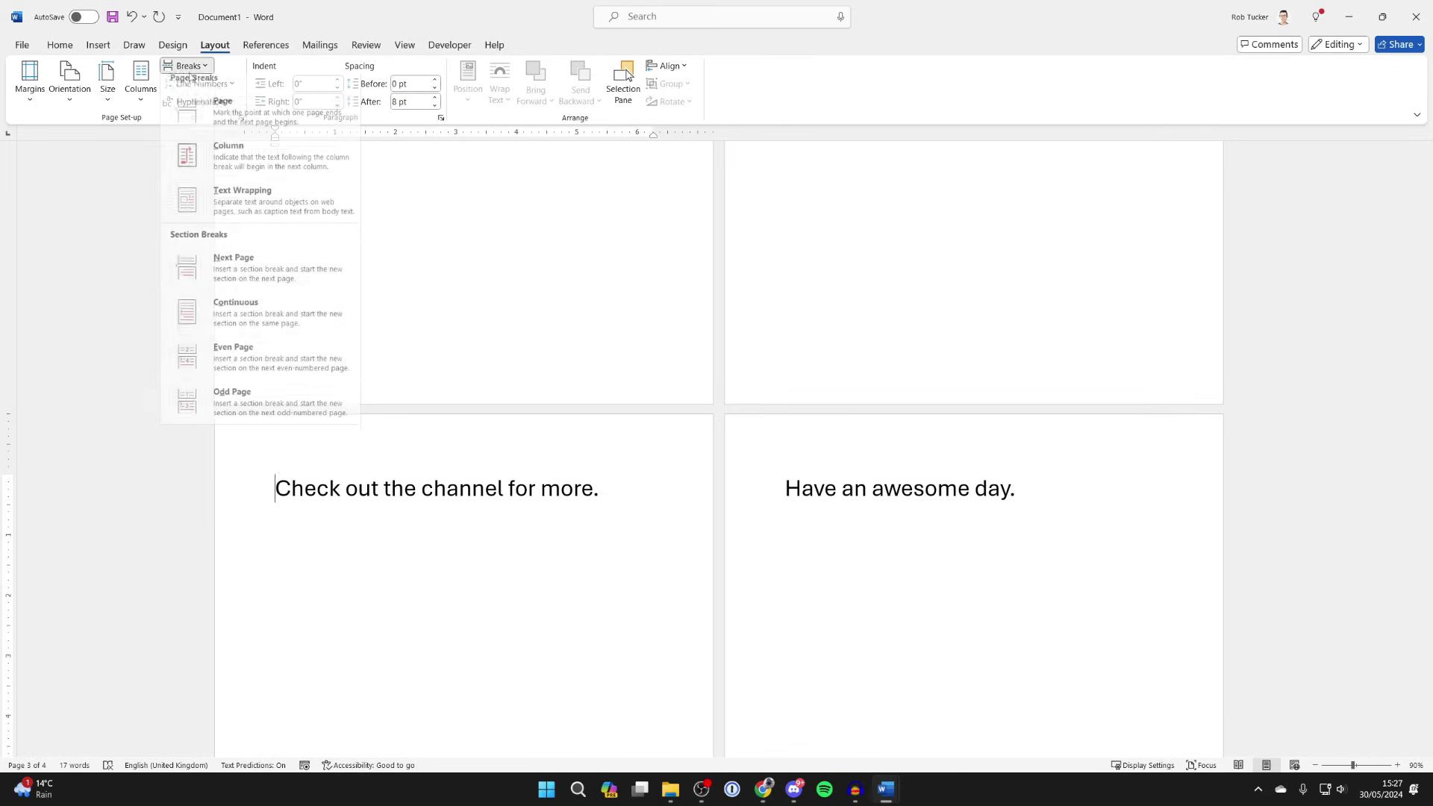
{"action": "left_click", "coordinate": [605, 348]}
{"action": "left_click", "coordinate": [784, 489]}
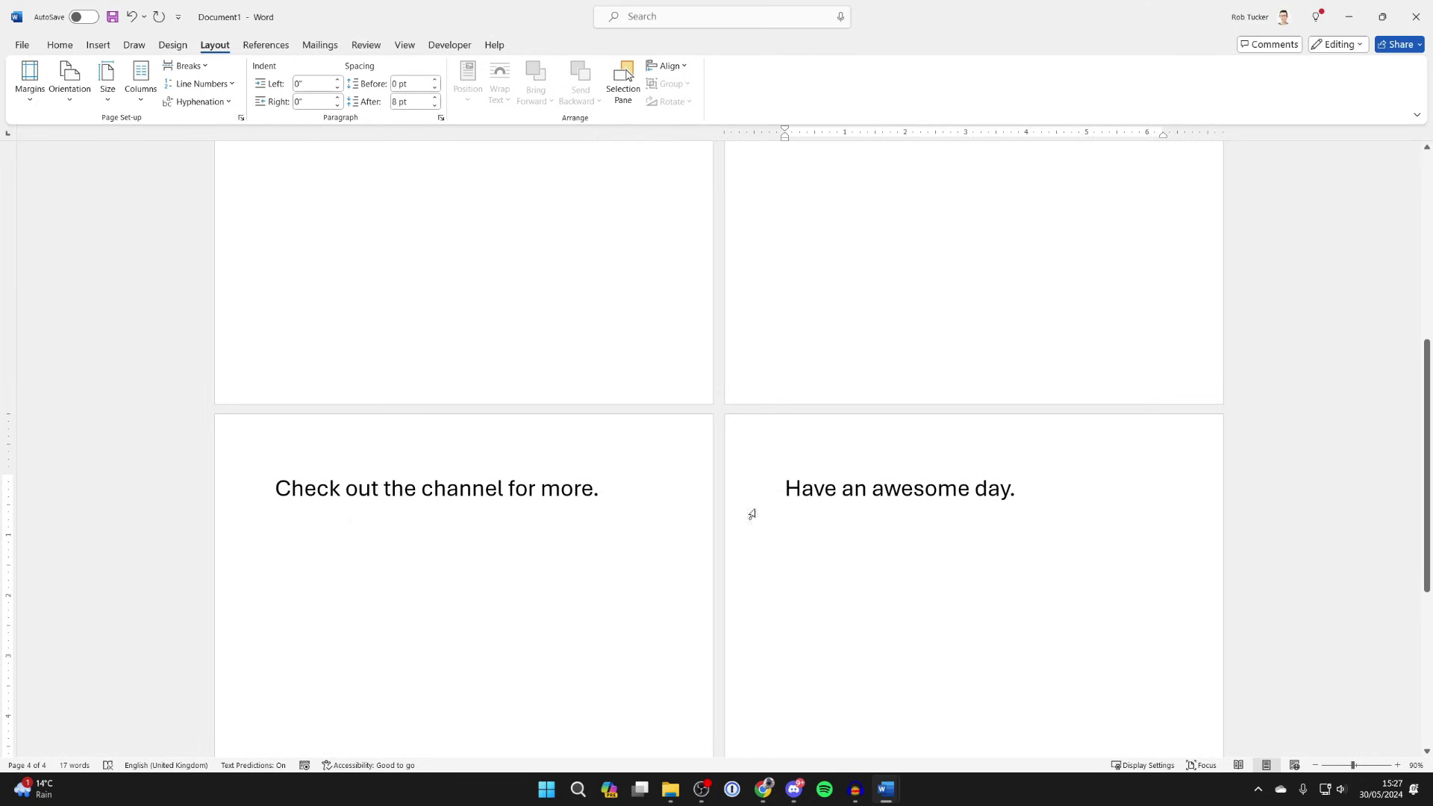
{"action": "scroll", "coordinate": [768, 550], "scroll_direction": "up", "scroll_amount": 2}
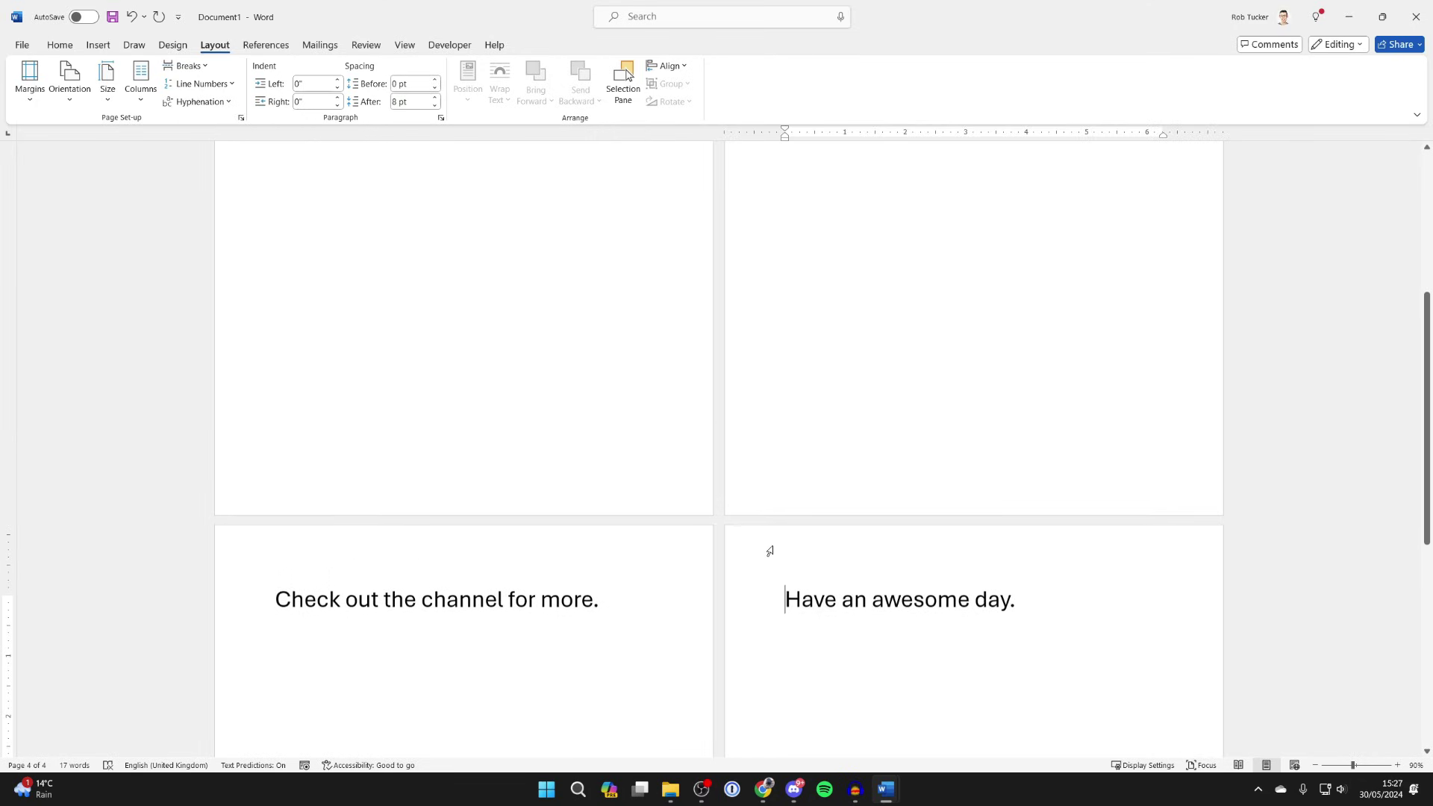
- Set page 1's footer to 'Hi', then unlink page 2's footer and change it to 'Hello'
{"action": "double_click", "coordinate": [345, 489]}
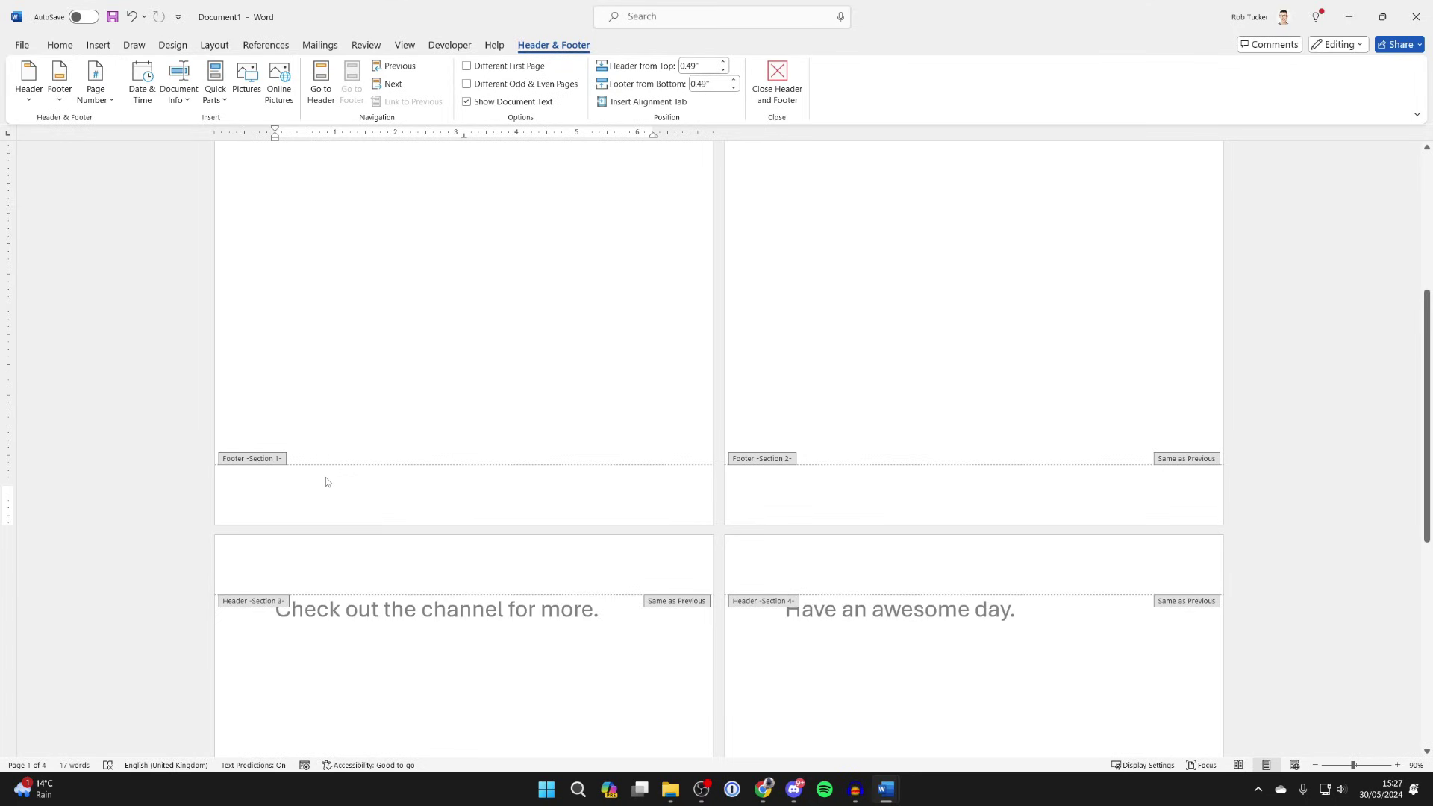
{"action": "type", "text": "Hi"}
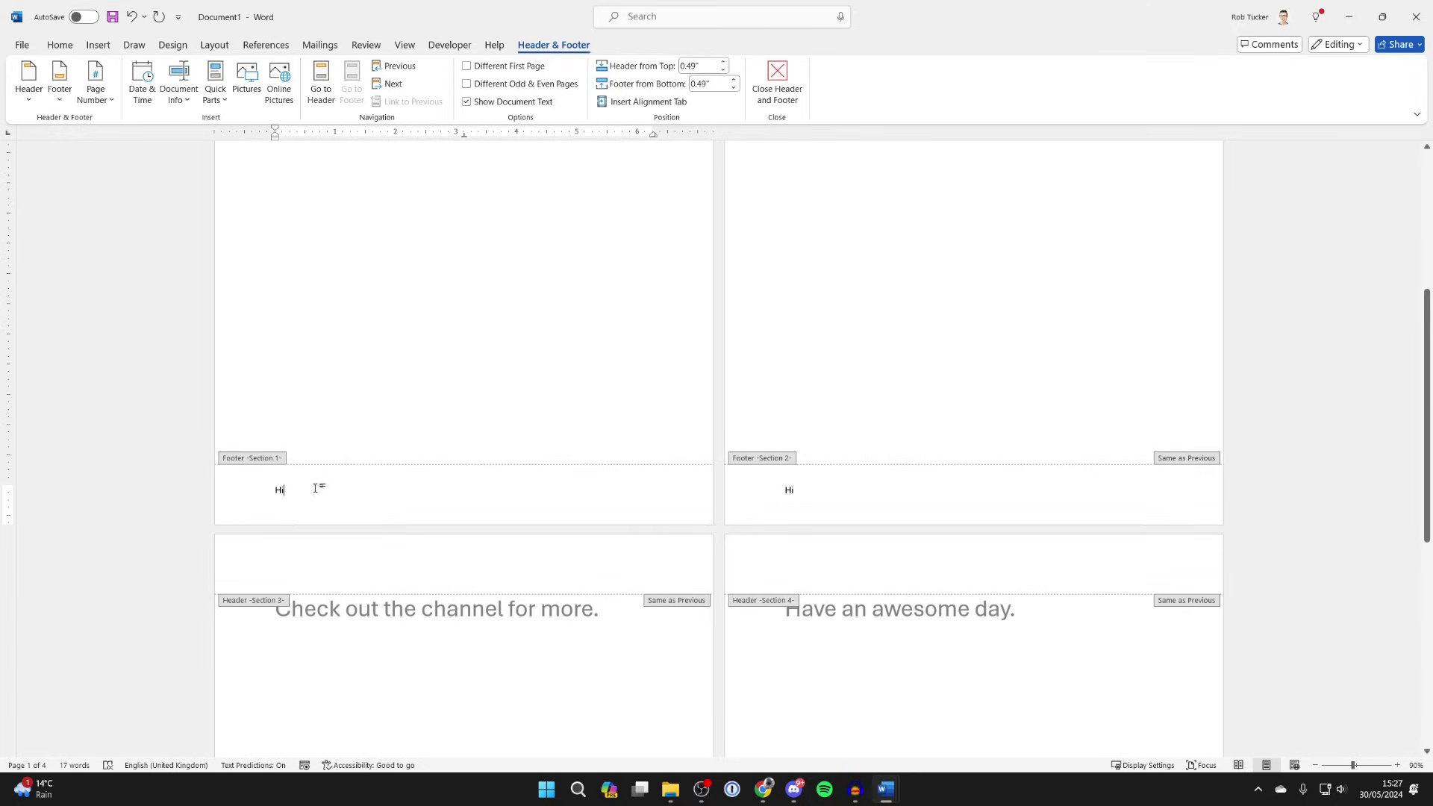
{"action": "scroll", "coordinate": [894, 461], "scroll_direction": "down", "scroll_amount": 5}
{"action": "scroll", "coordinate": [859, 457], "scroll_direction": "down", "scroll_amount": 5}
{"action": "scroll", "coordinate": [598, 589], "scroll_direction": "up", "scroll_amount": 5}
{"action": "scroll", "coordinate": [598, 590], "scroll_direction": "up", "scroll_amount": 1}
{"action": "scroll", "coordinate": [585, 310], "scroll_direction": "up", "scroll_amount": 2}
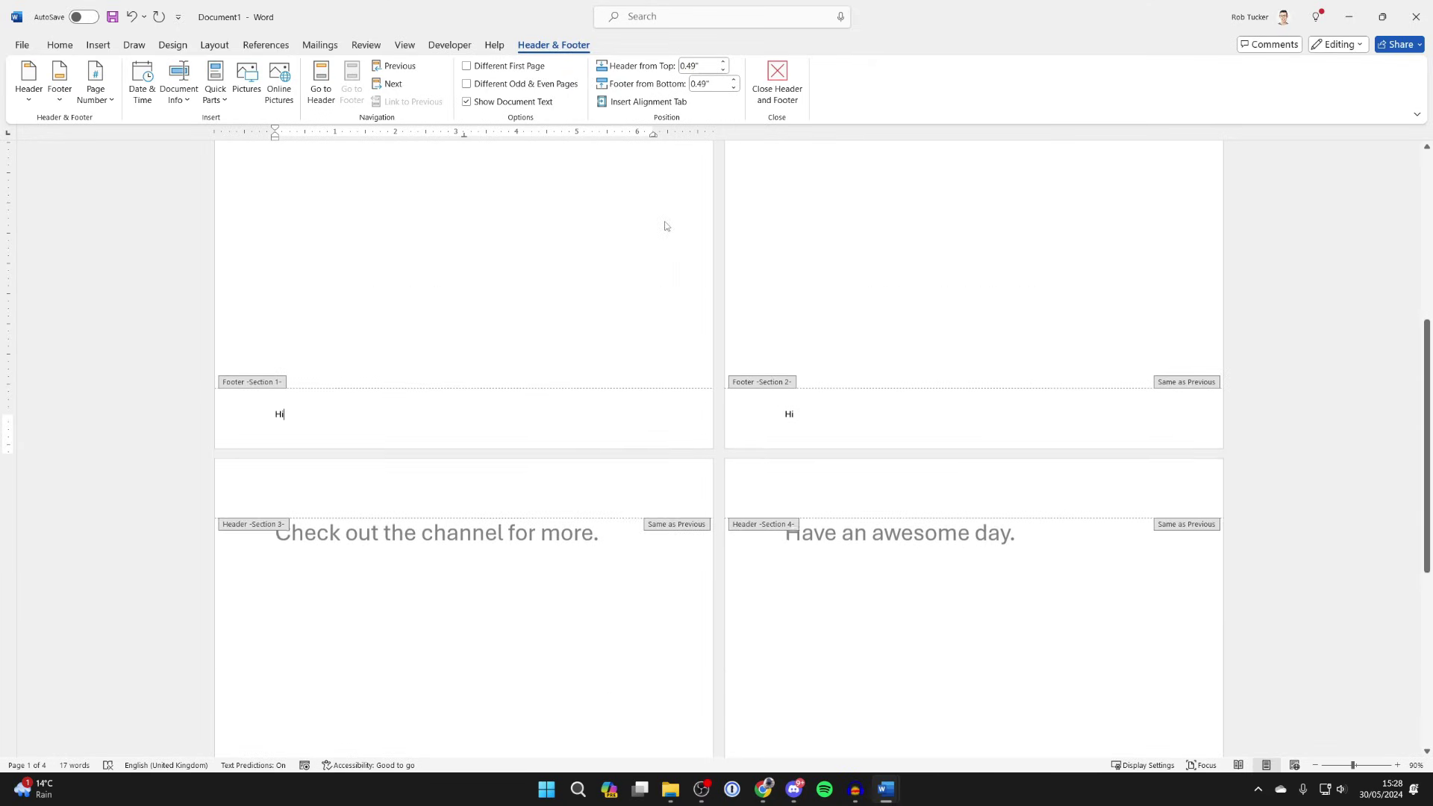
{"action": "left_click", "coordinate": [805, 422]}
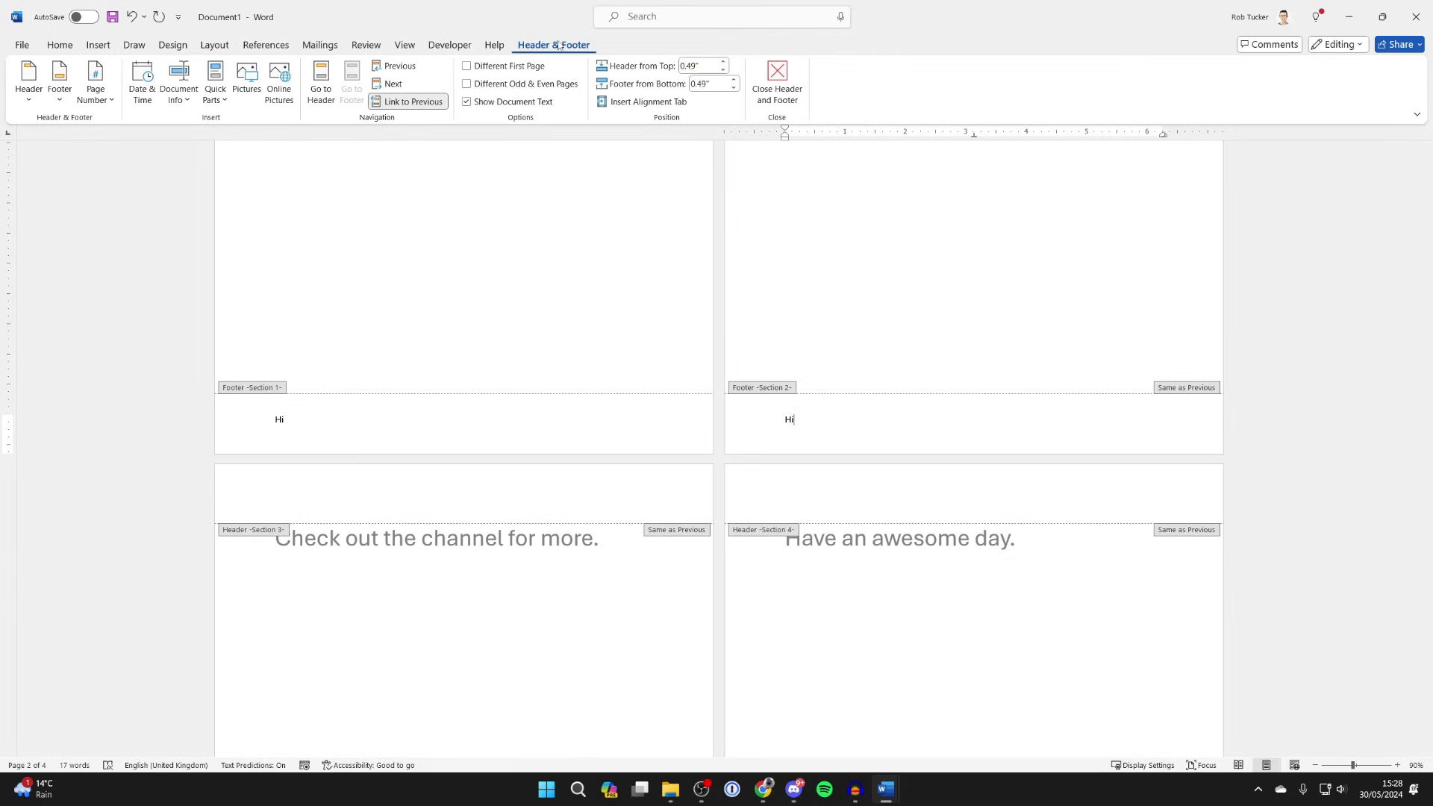
{"action": "left_click", "coordinate": [412, 101]}
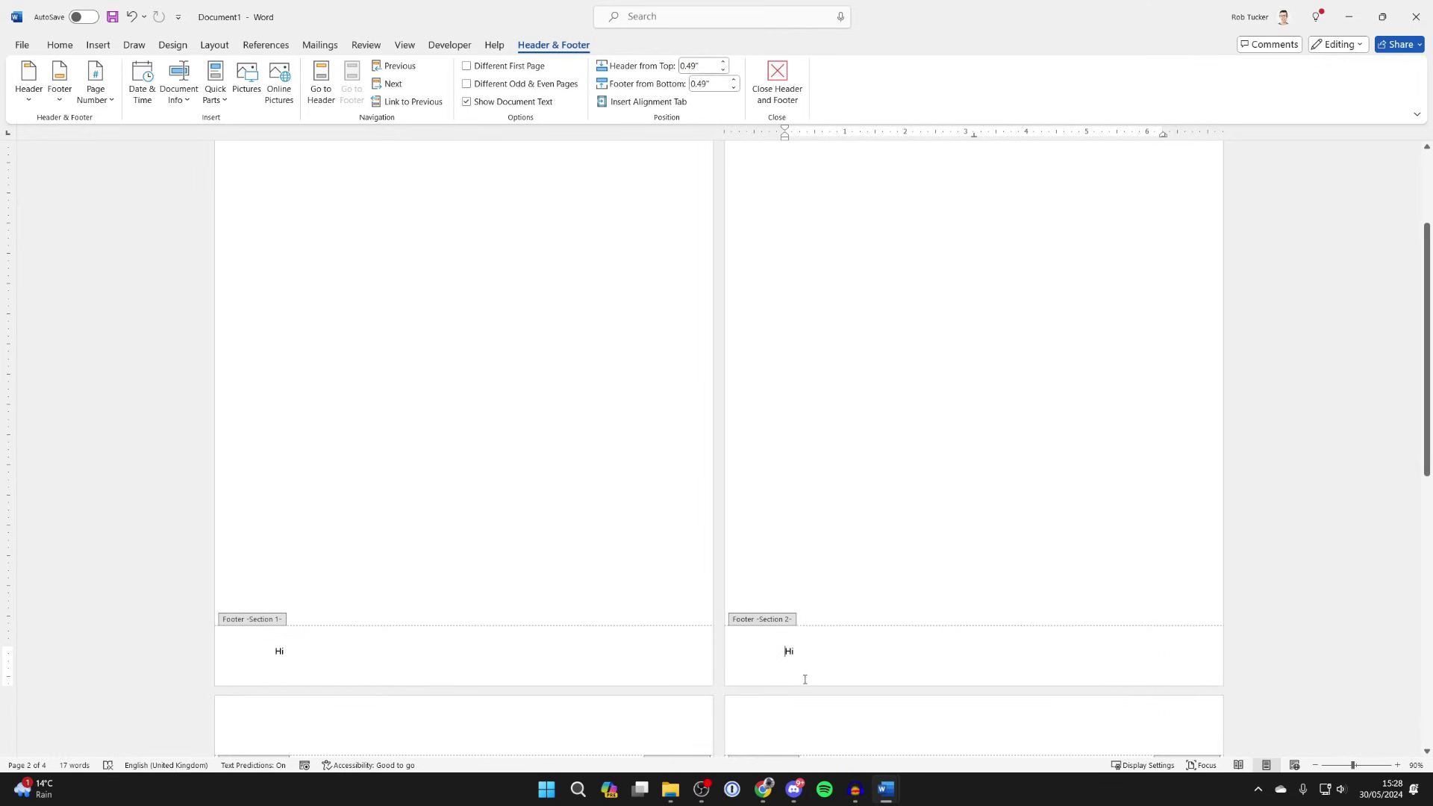
{"action": "key", "text": "BackSpace"}
{"action": "type", "text": "ey"}
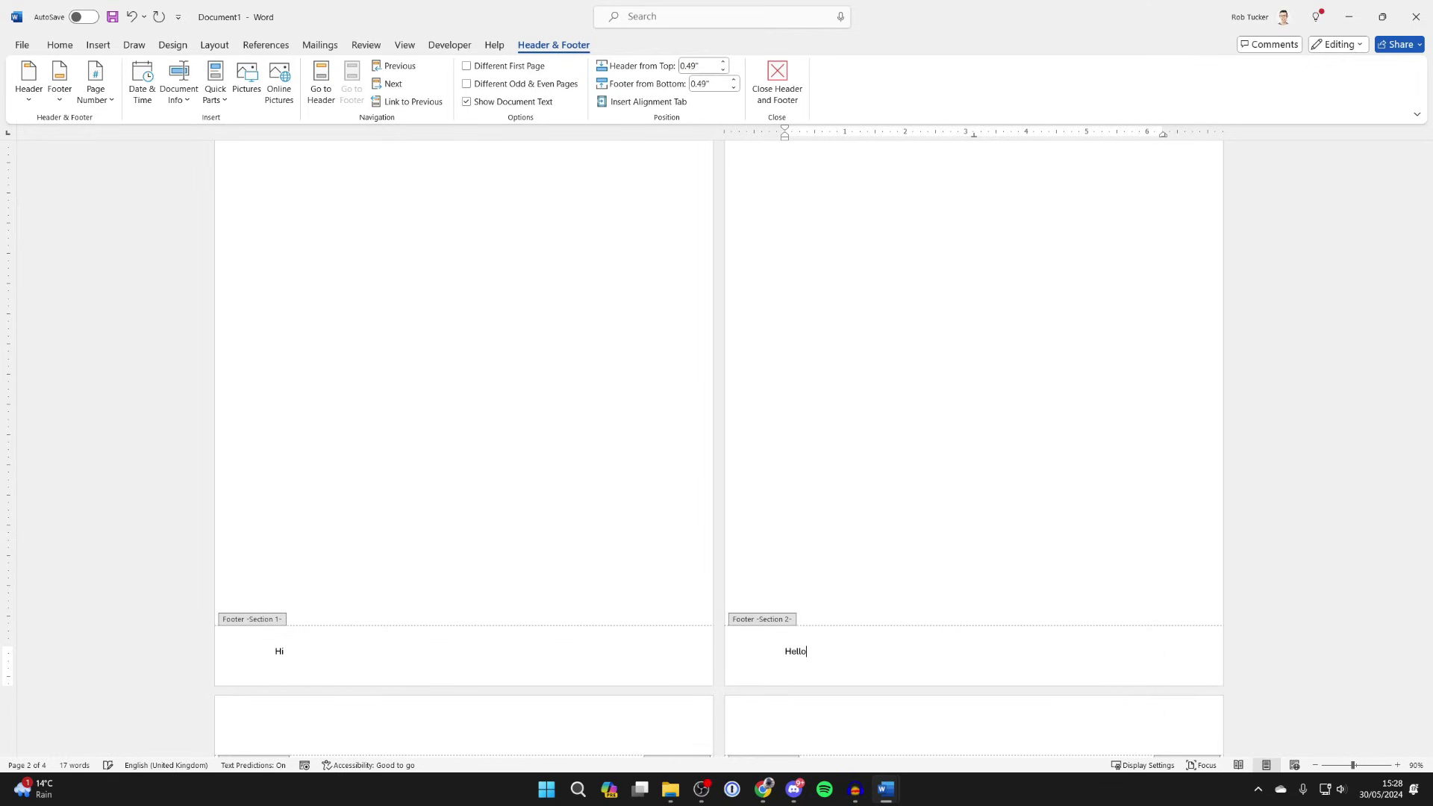
{"action": "scroll", "coordinate": [634, 514], "scroll_direction": "down", "scroll_amount": 1}
{"action": "scroll", "coordinate": [617, 483], "scroll_direction": "down", "scroll_amount": 2}
{"action": "scroll", "coordinate": [621, 474], "scroll_direction": "down", "scroll_amount": 5}
{"action": "double_click", "coordinate": [810, 534]}
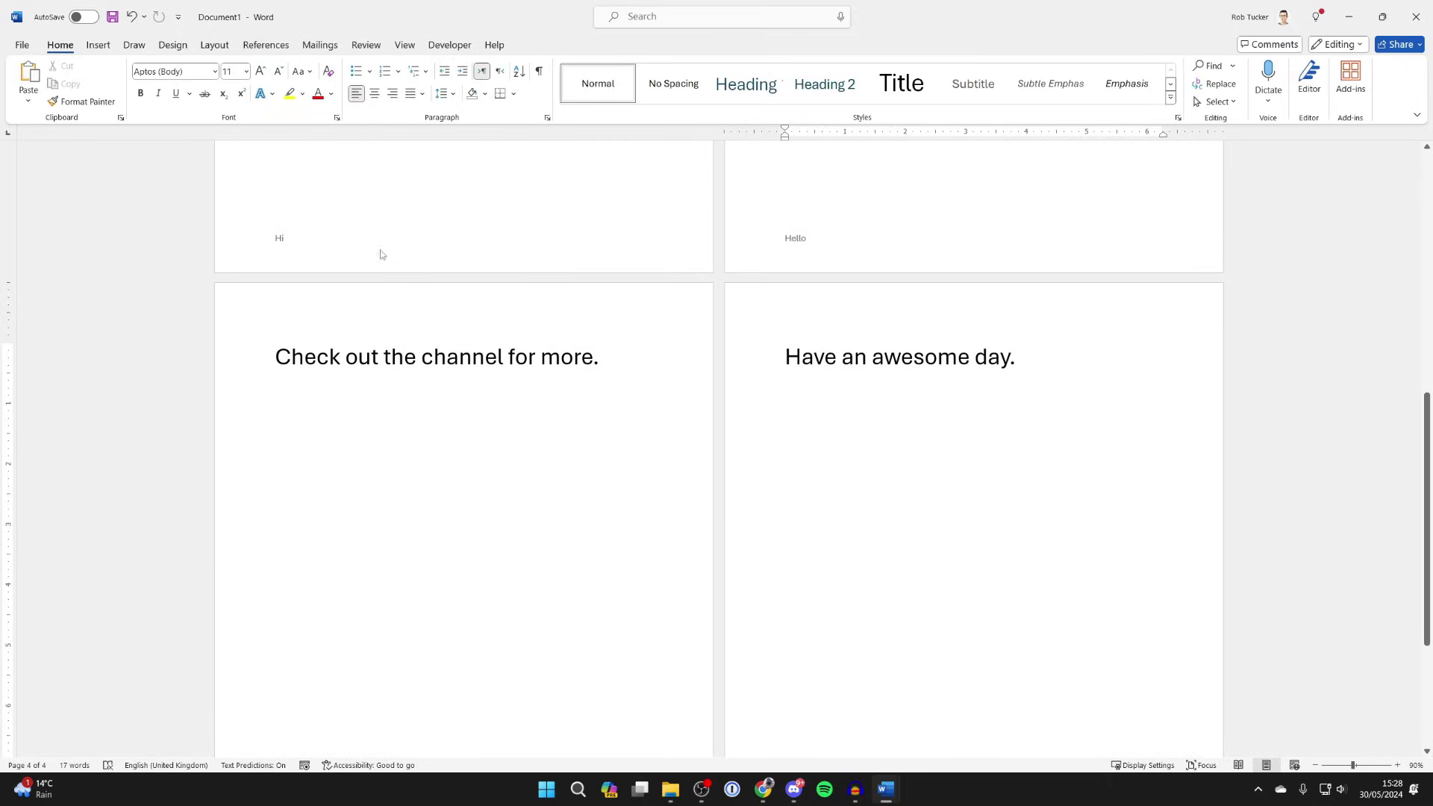
{"action": "scroll", "coordinate": [832, 231], "scroll_direction": "down", "scroll_amount": 2}
{"action": "scroll", "coordinate": [832, 229], "scroll_direction": "down", "scroll_amount": 2}
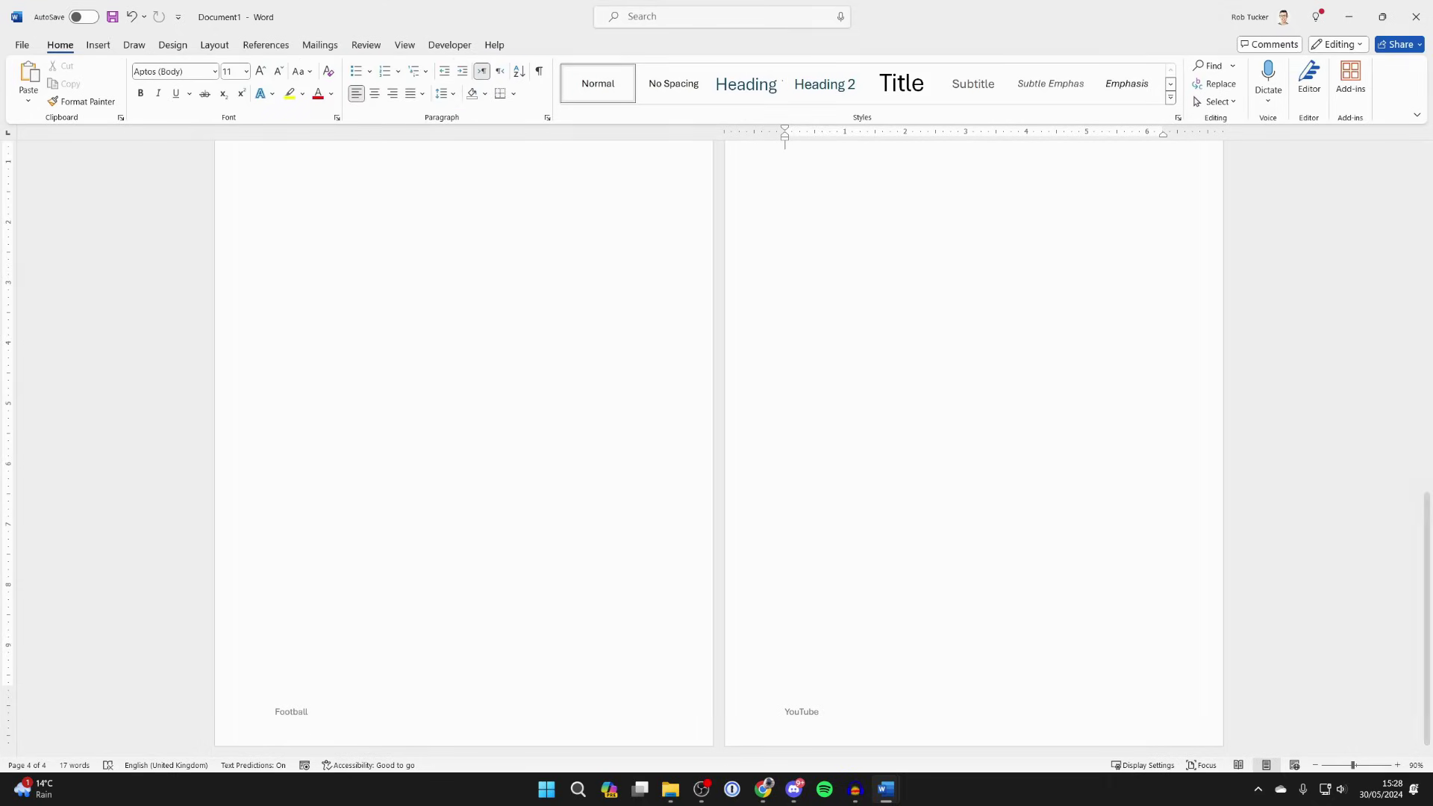